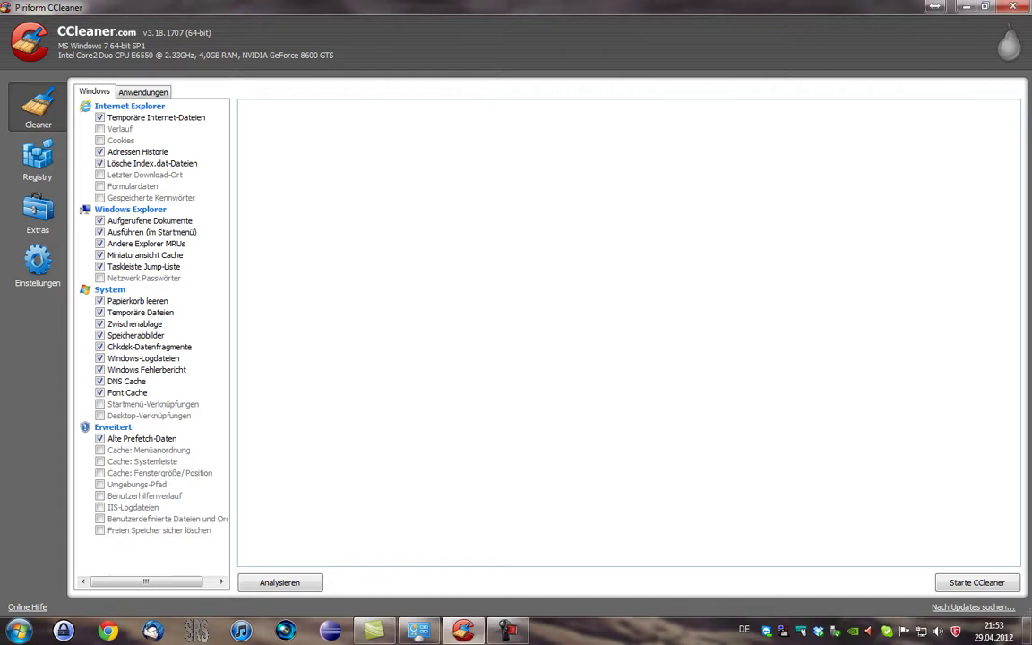
key("ctrl+Tab")
key("ctrl+shift+Tab")
key("super")
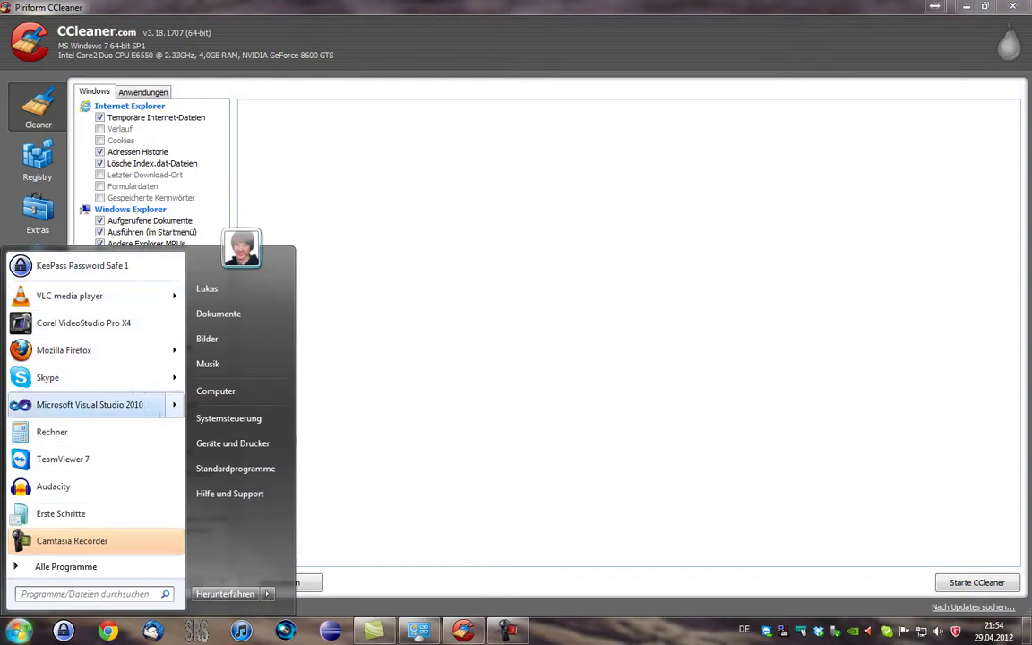
key("Down")
key("Down")
key("Down")
key("Escape")
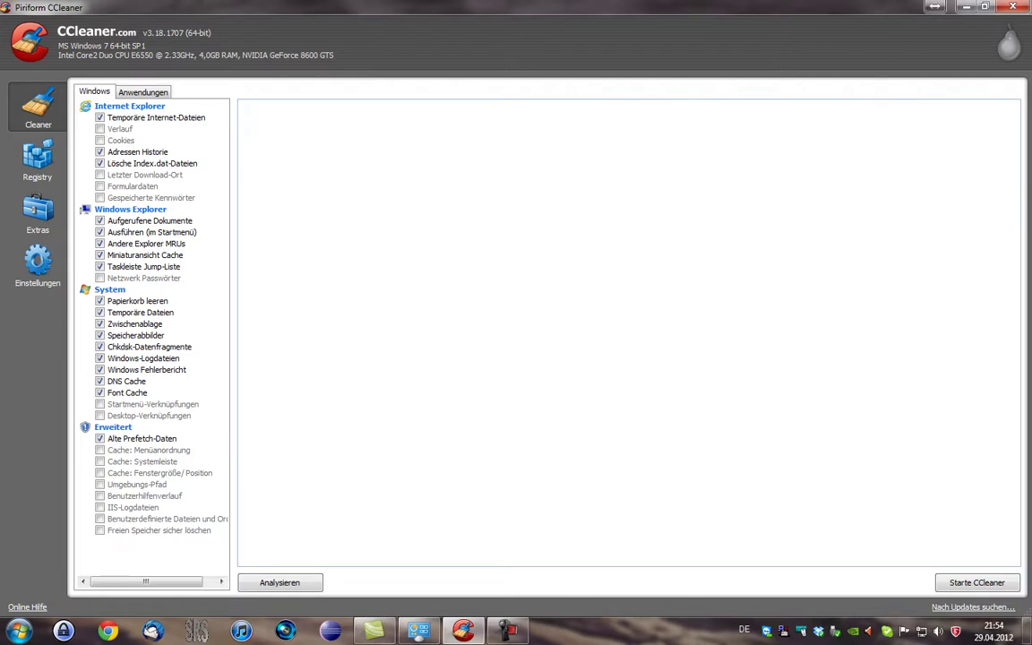
Step: Review the Windows and application cleaning categories and run the cleaner with the existing selection
left_click(130, 106)
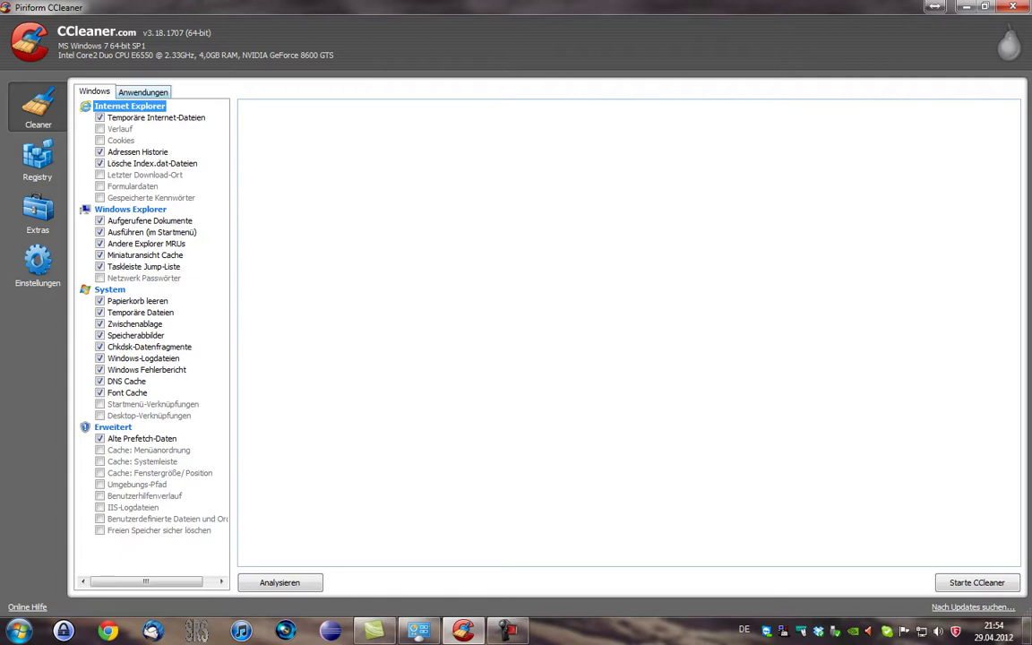
key("ctrl+Tab")
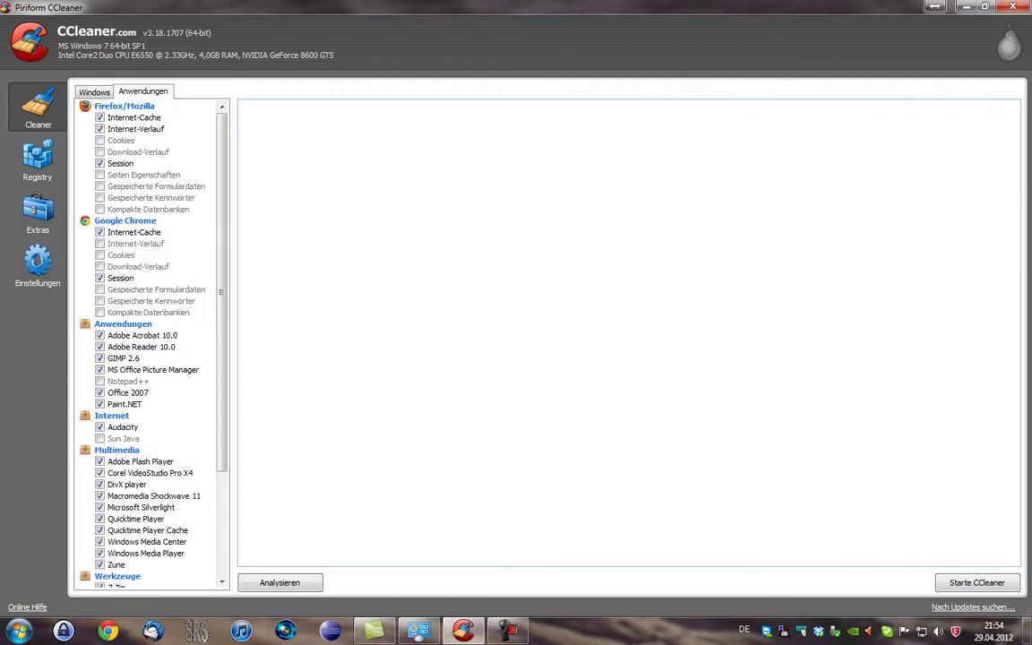
left_click(123, 105)
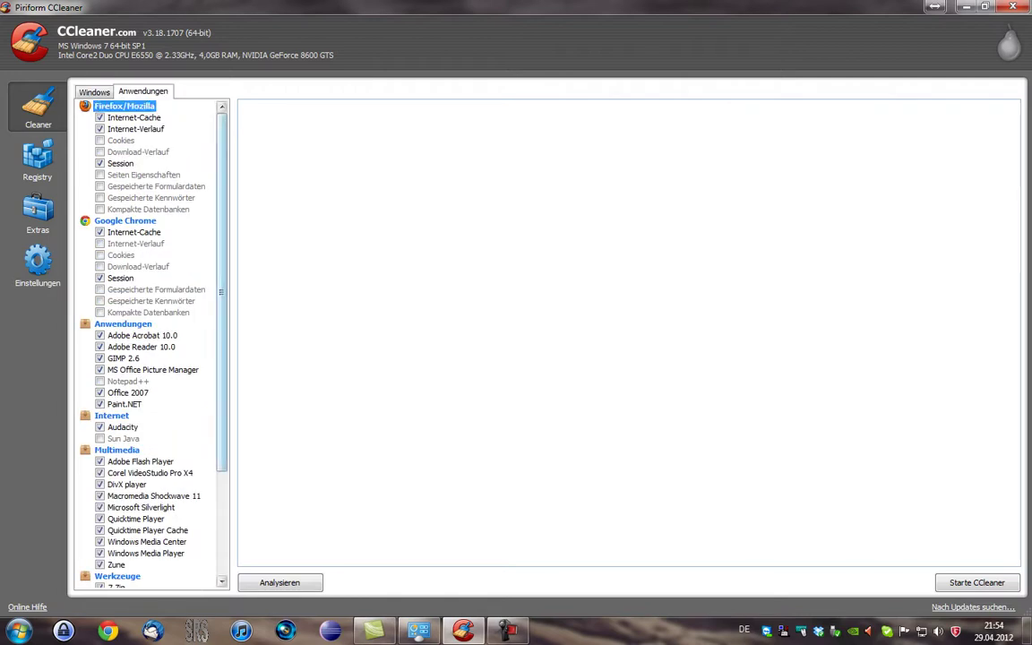
scroll(148, 345, "down", 4)
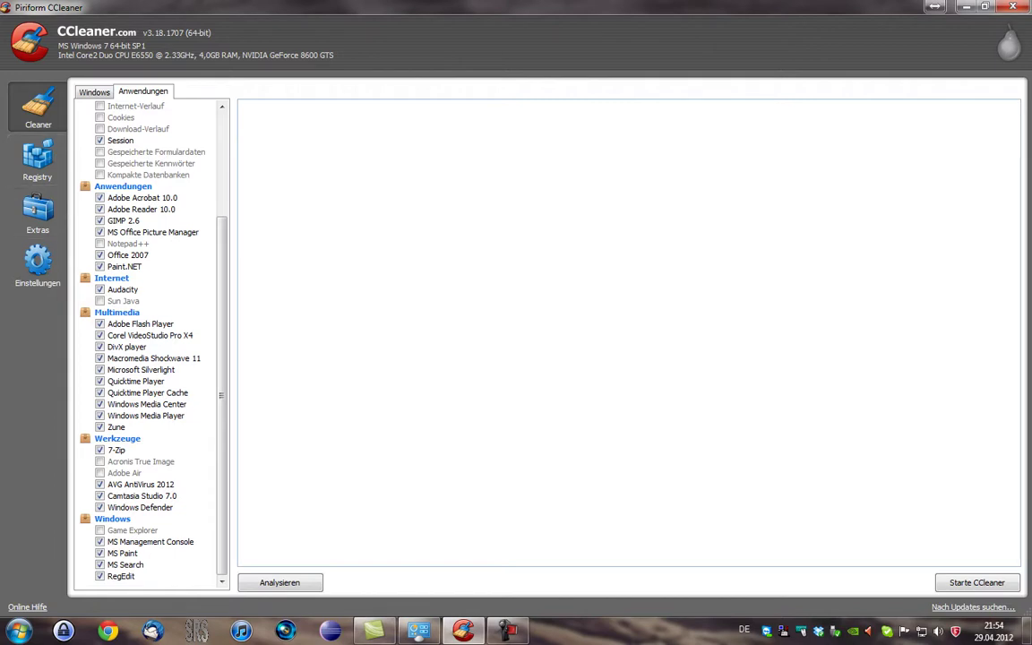
scroll(152, 340, "up", 4)
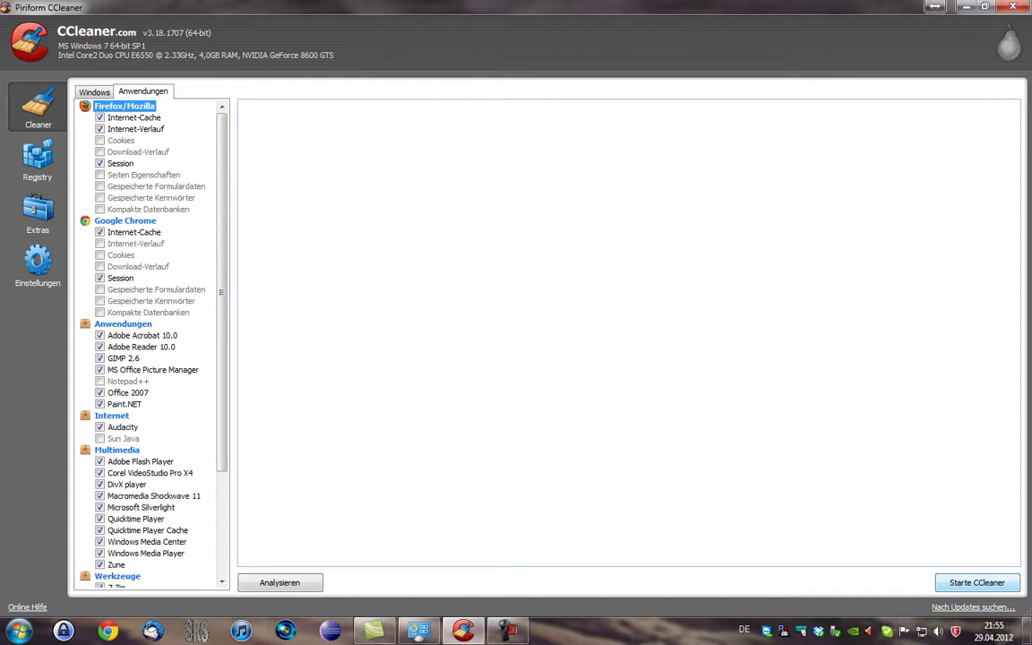
key("alt+a")
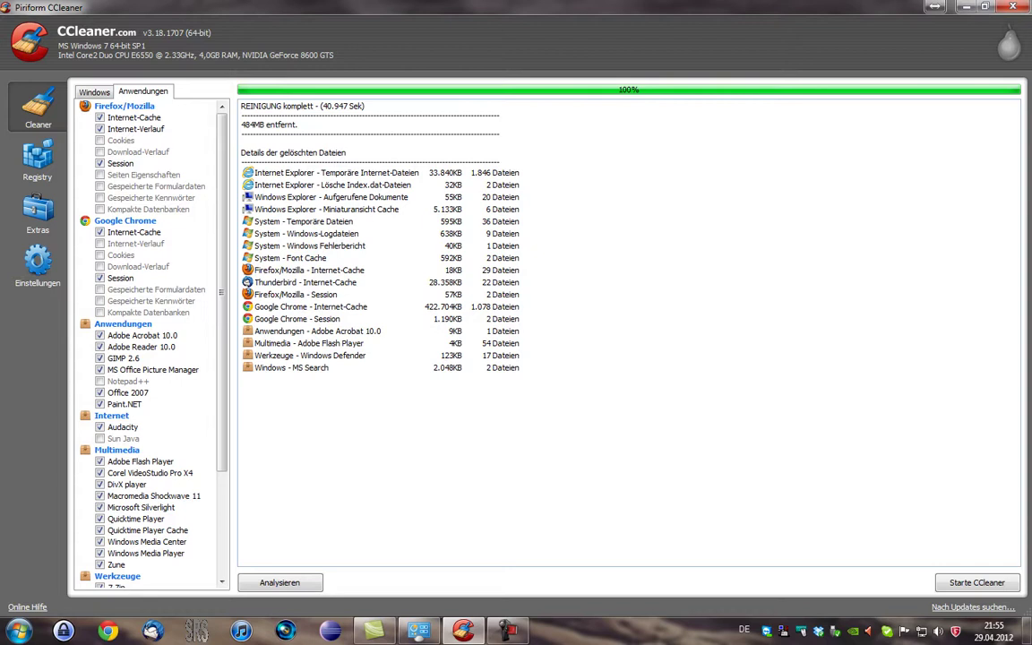
Step: Scan the registry for errors in all categories and fix all listed issues without backing up the registry
left_click(38, 161)
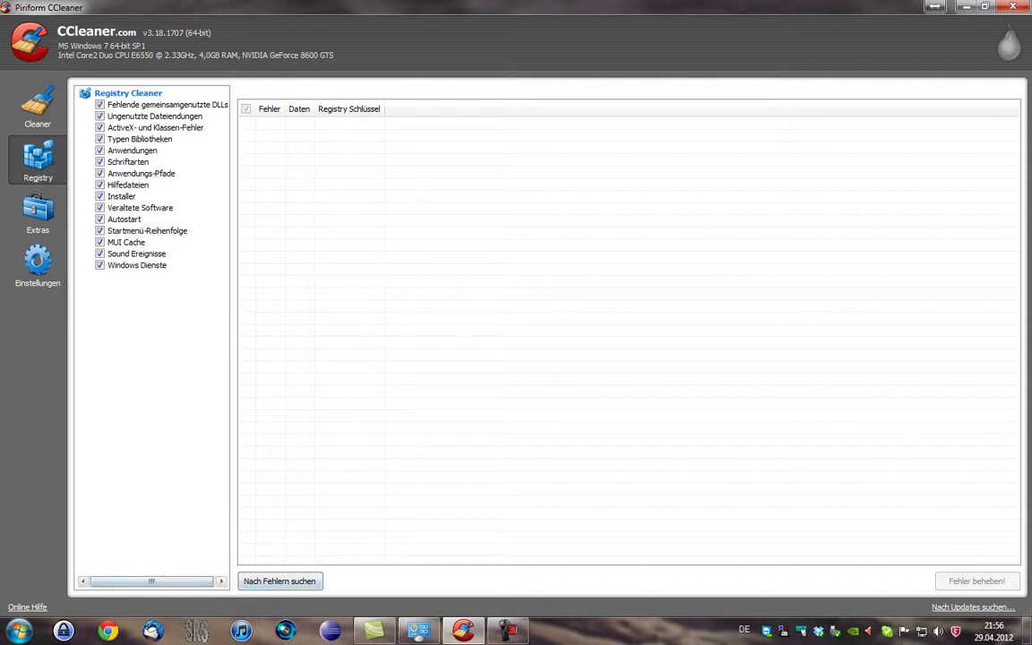
key("Return")
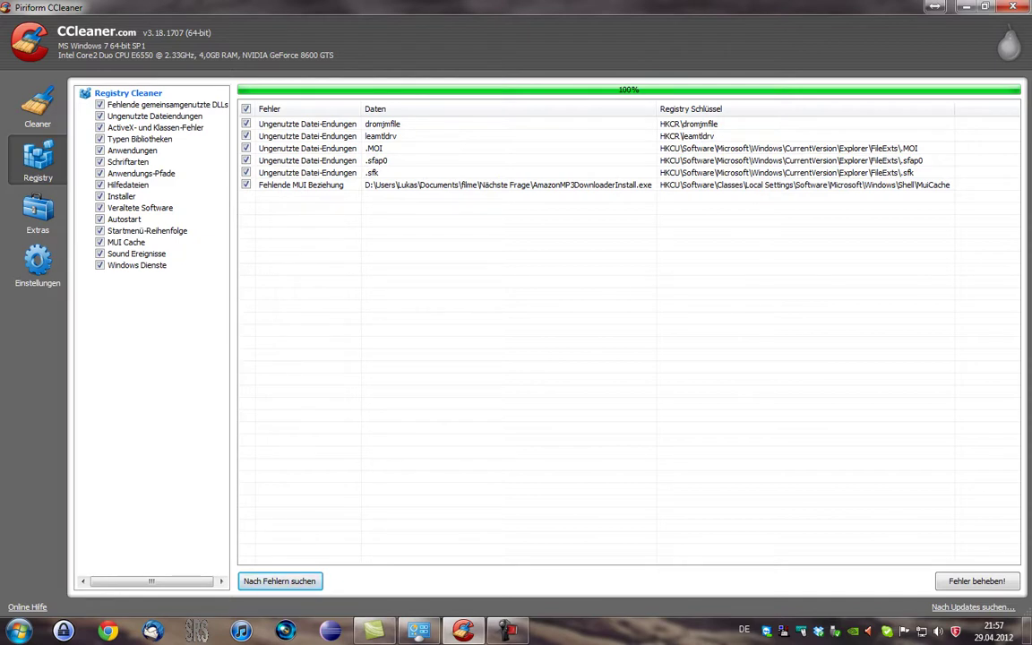
left_click(976, 580)
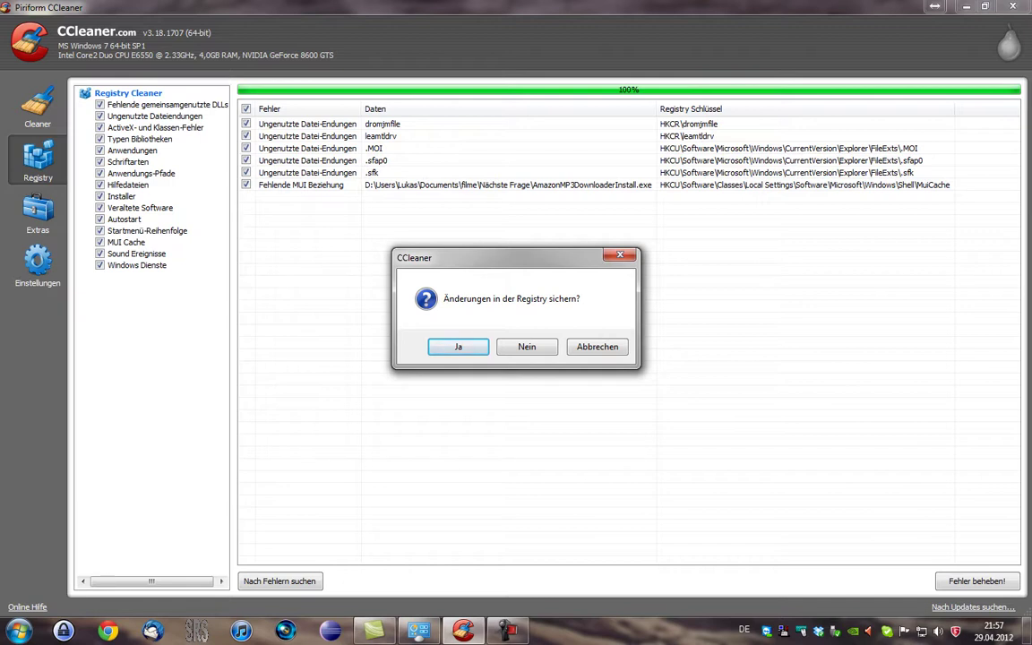
key("n")
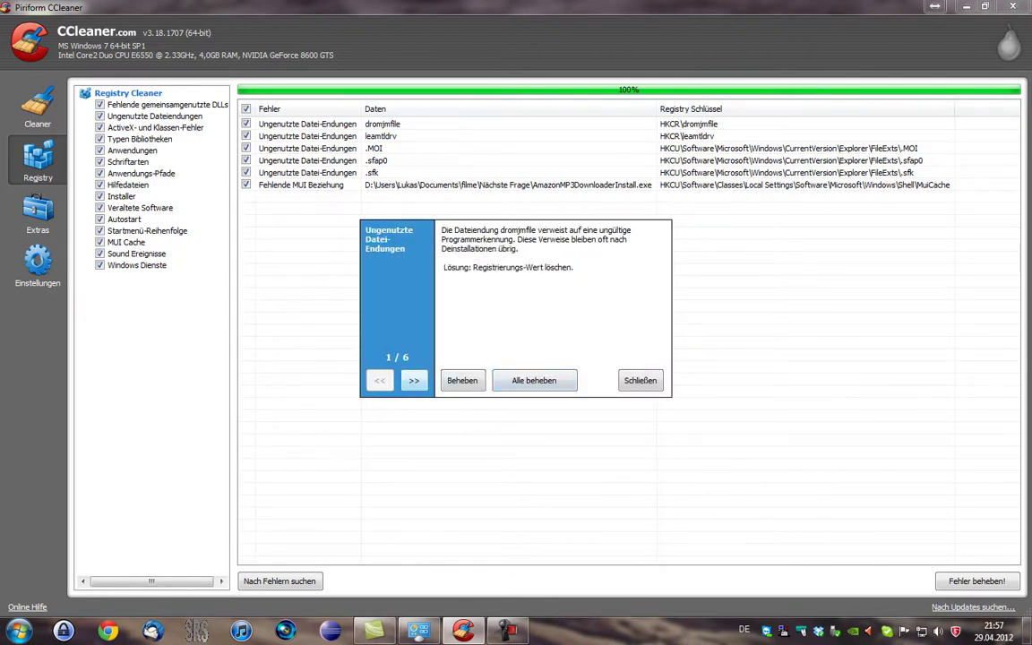
left_click(414, 380)
left_click(414, 379)
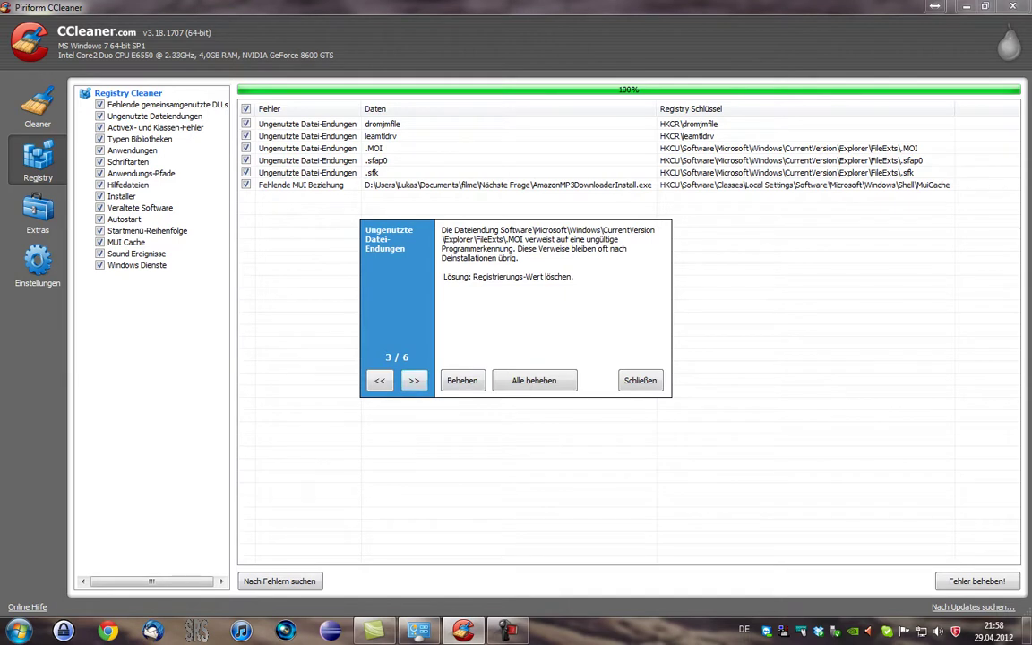
left_click(380, 380)
left_click(380, 380)
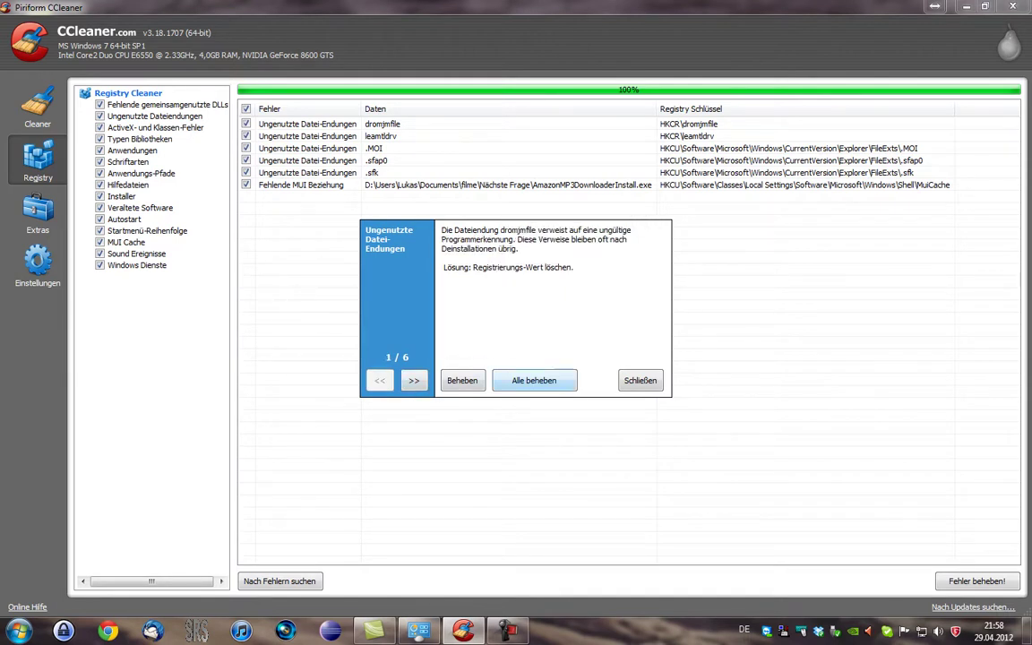
left_click(534, 380)
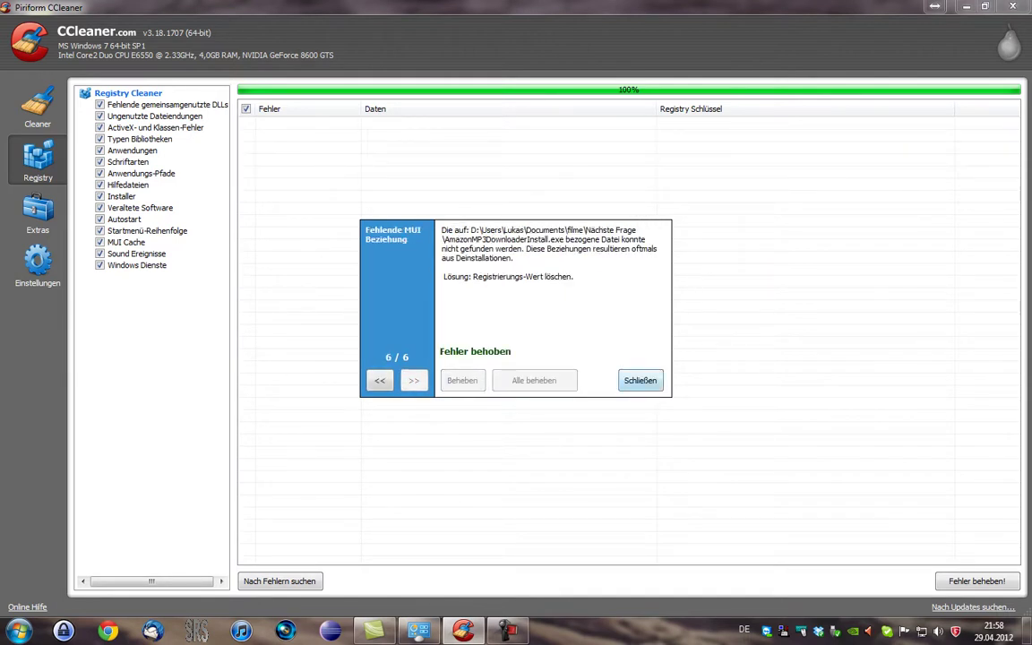
key("Return")
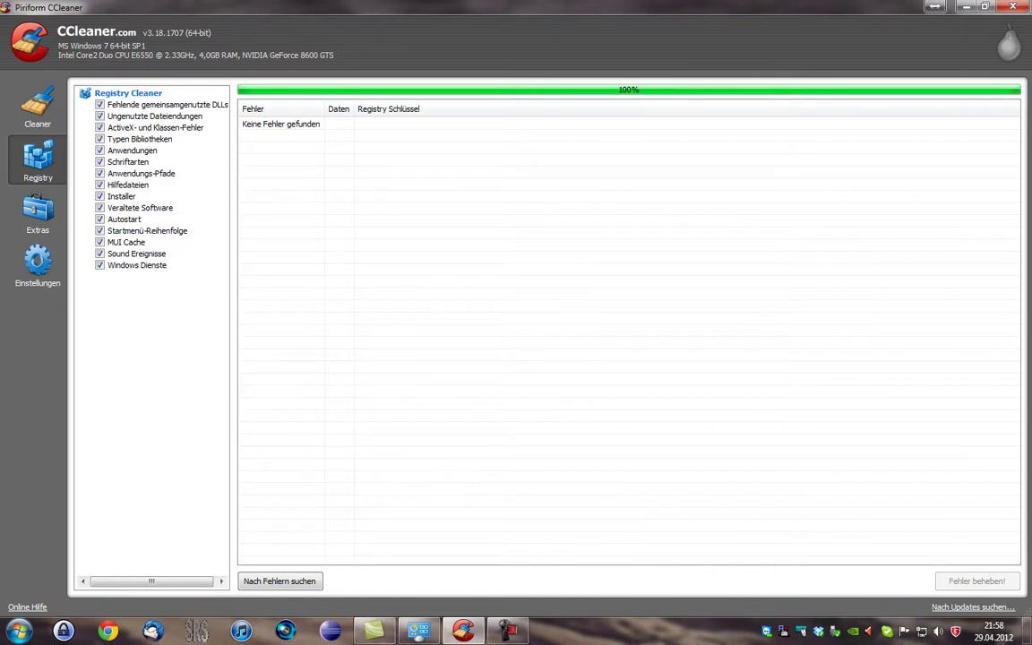
Step: Examine the extra tools: the uninstallable programs, the Windows autostart entries, the system restore points and the drive wiper
left_click(38, 212)
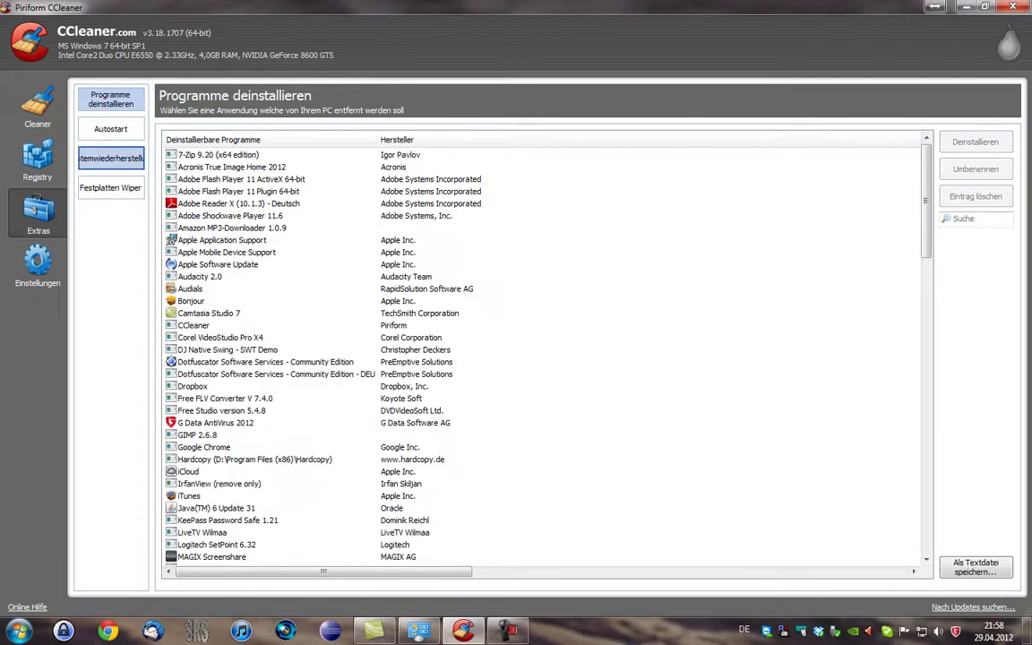
scroll(538, 358, "down", 9)
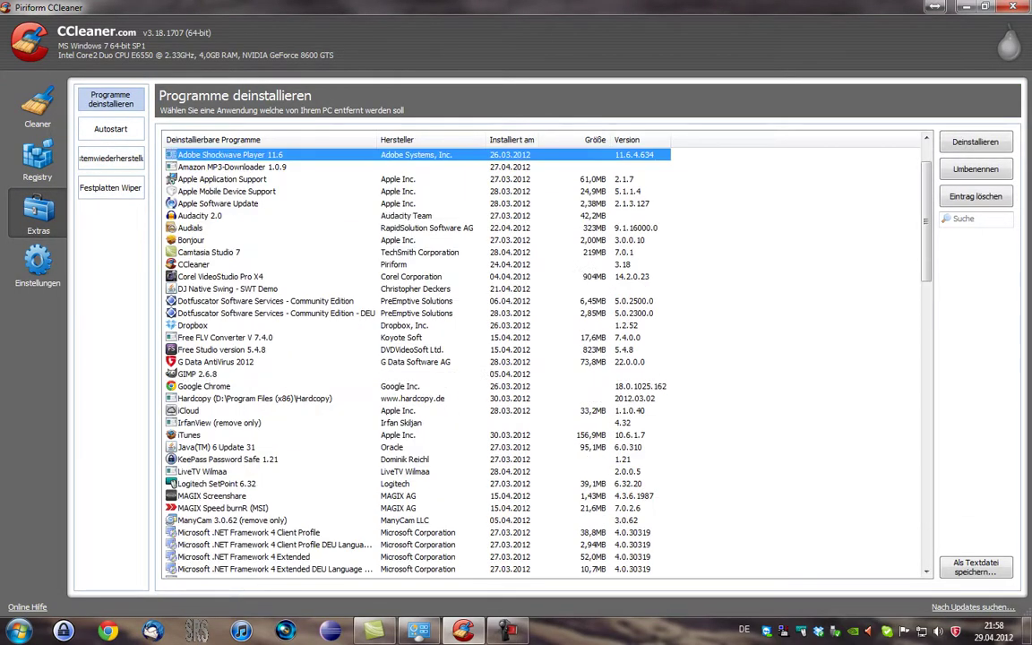
left_click(110, 128)
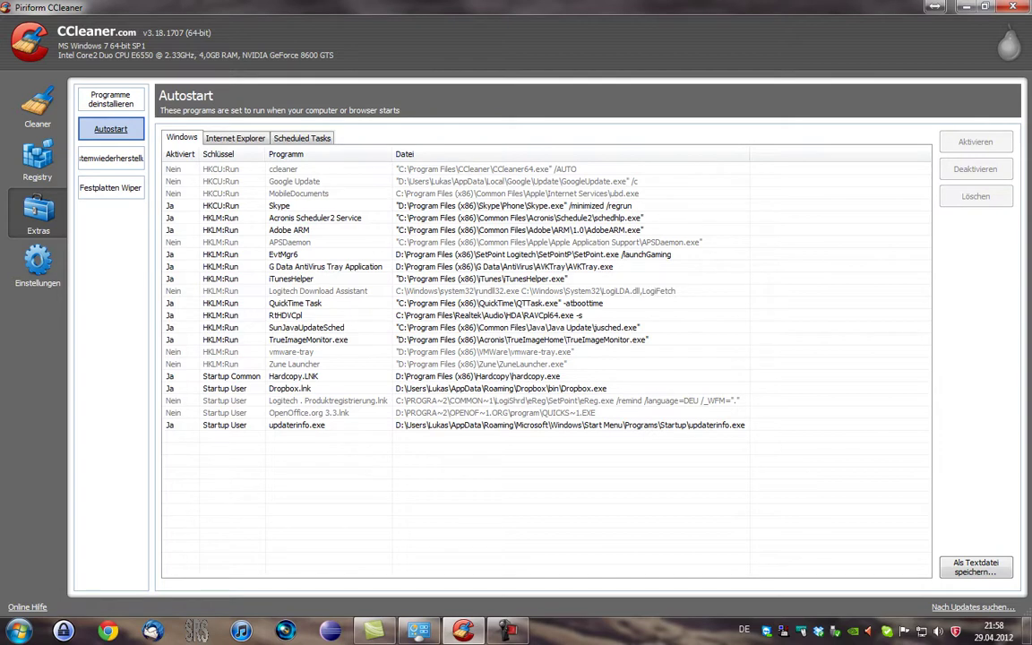
left_click(285, 315)
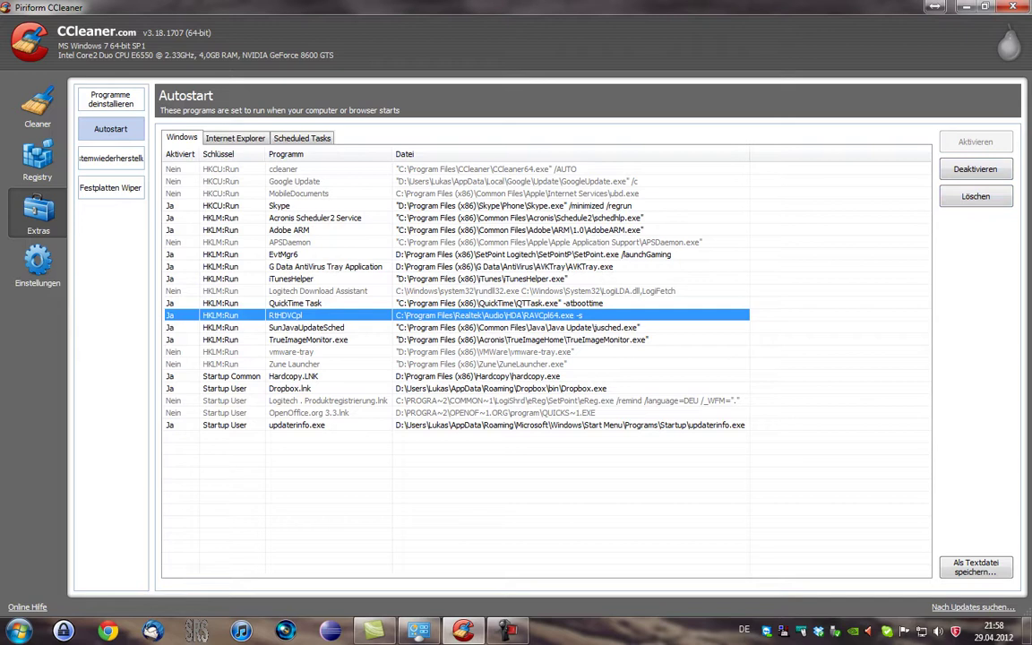
left_click(283, 168)
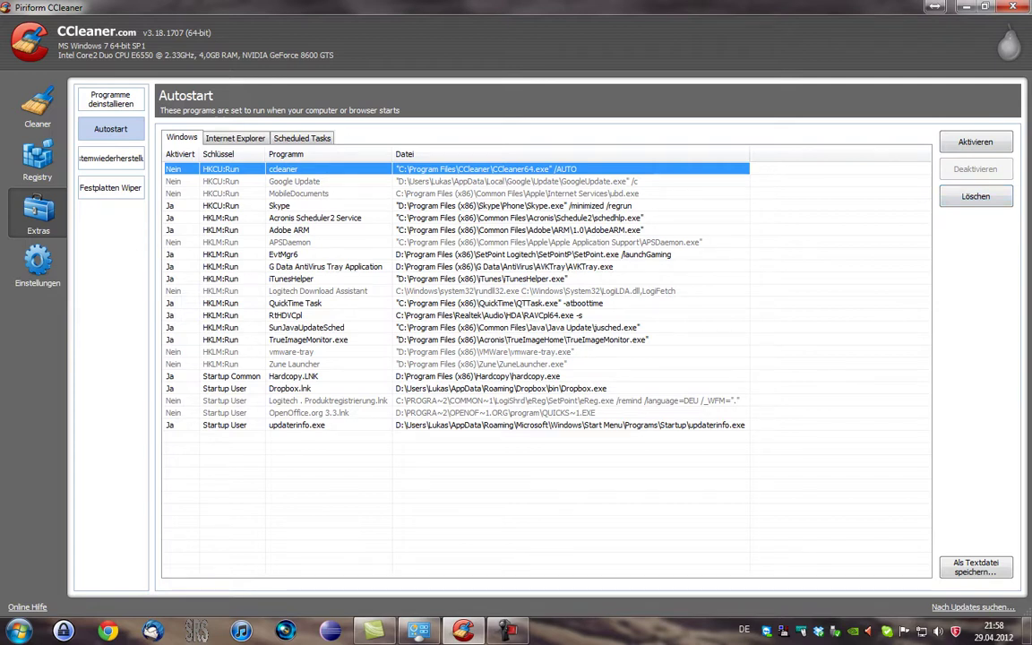
left_click(110, 158)
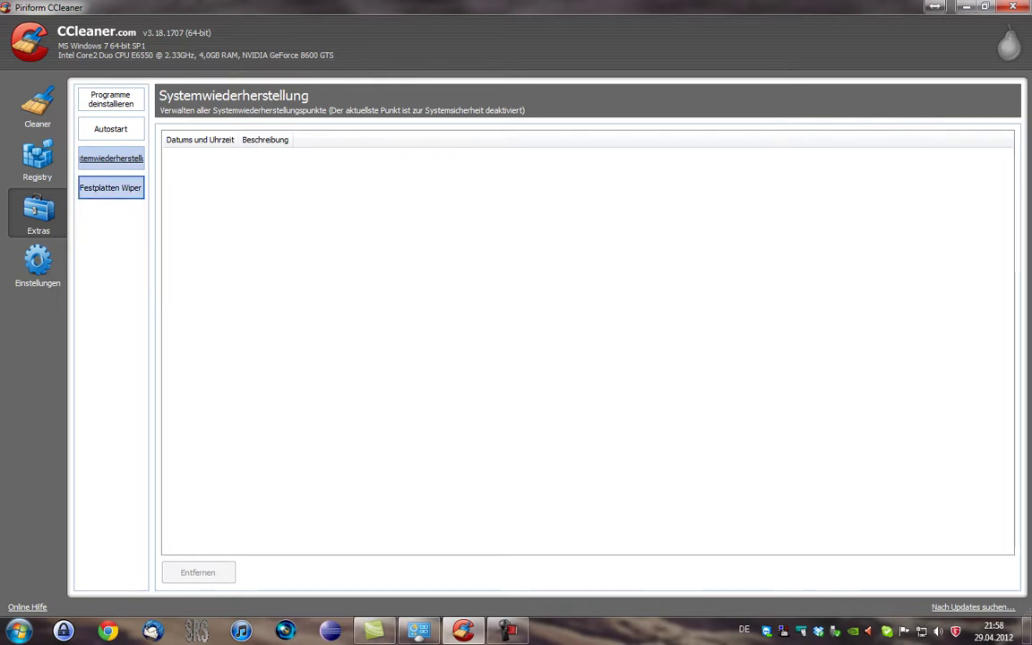
left_click(110, 188)
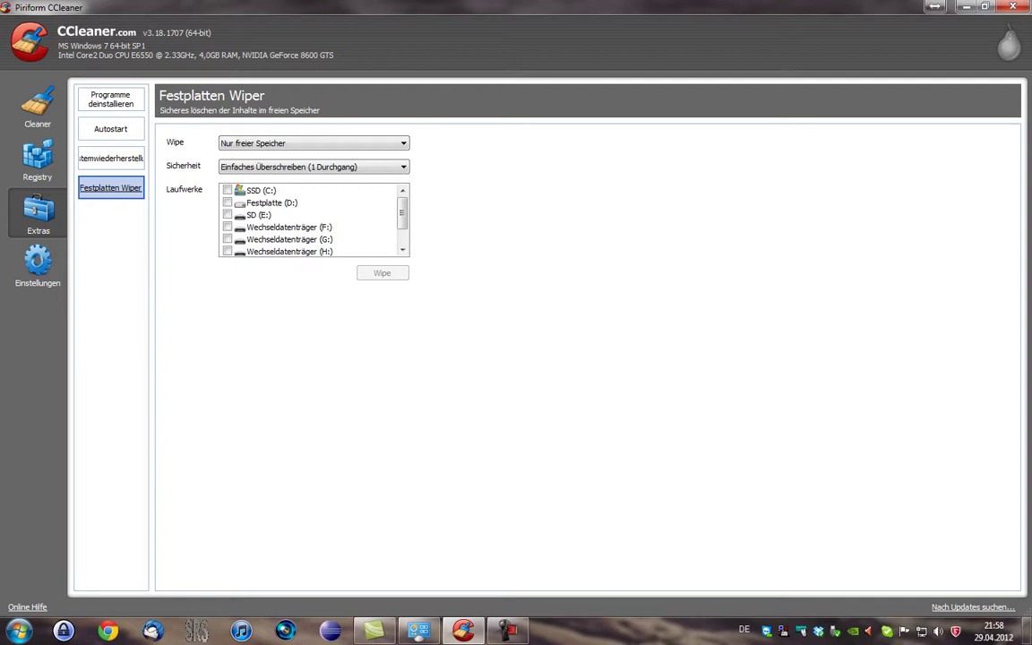
Step: Examine the basic program settings and look through the list of cookies marked for deletion
left_click(37, 105)
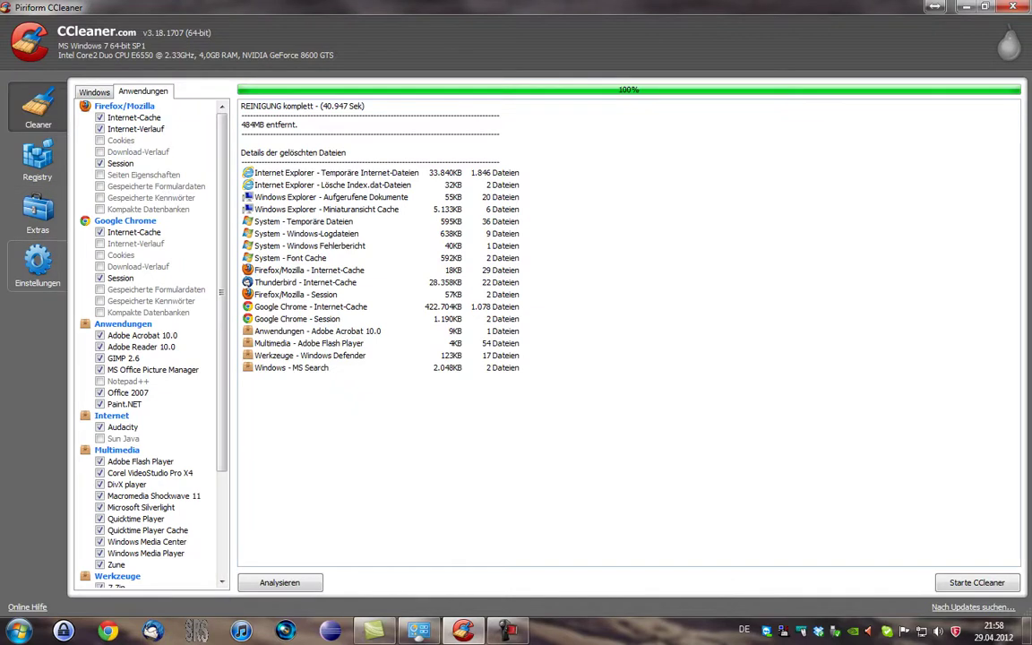
left_click(38, 264)
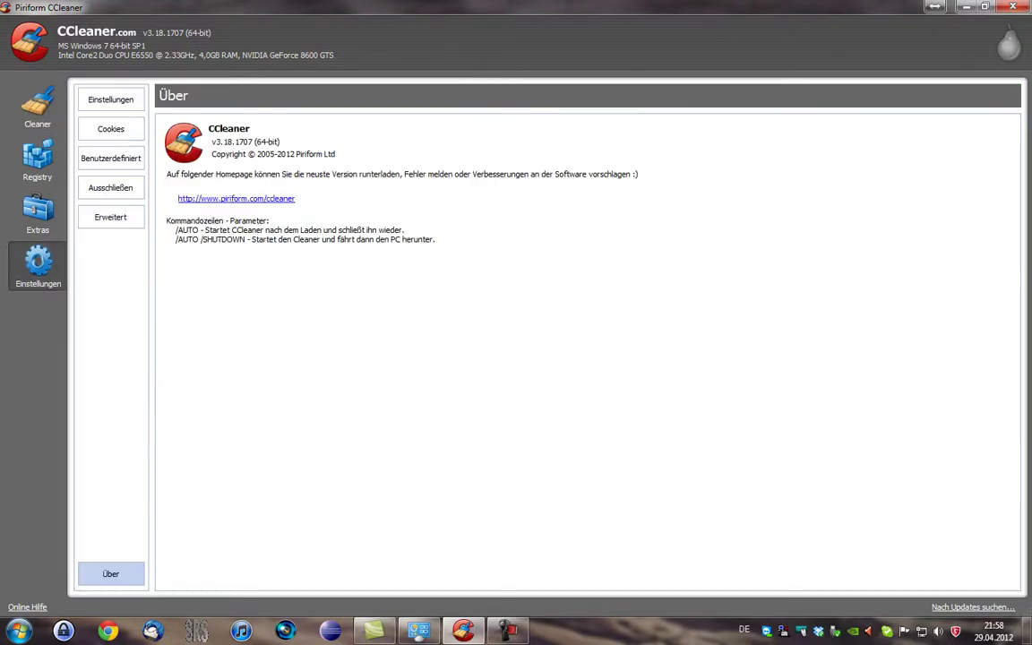
left_click(111, 99)
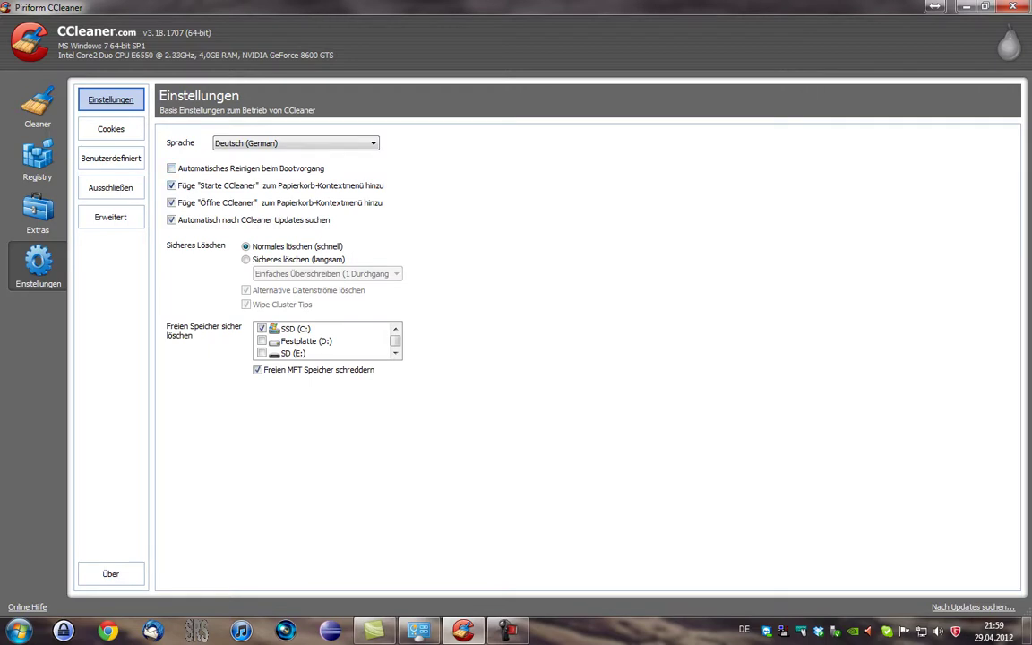
left_click(110, 128)
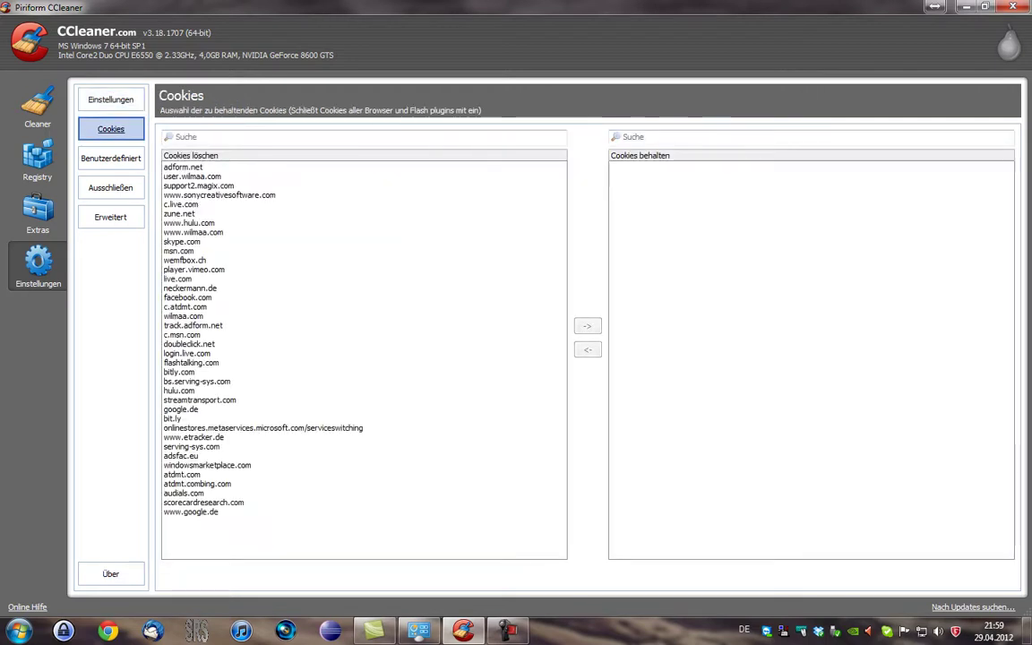
left_click(192, 186)
scroll(362, 358, "down", 20)
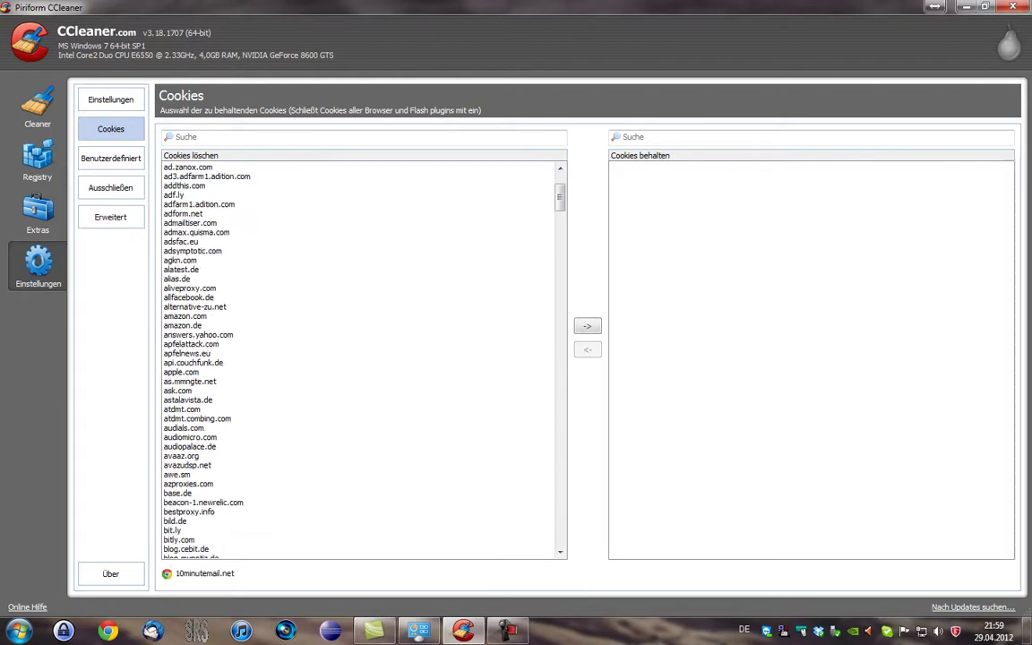
scroll(363, 359, "down", 20)
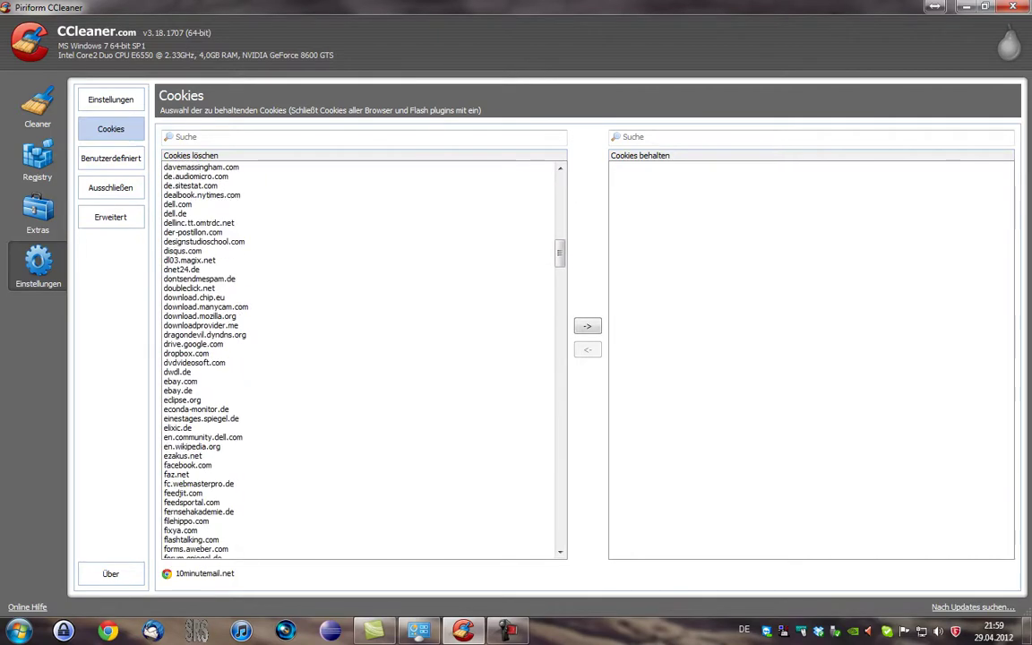
scroll(363, 359, "down", 5)
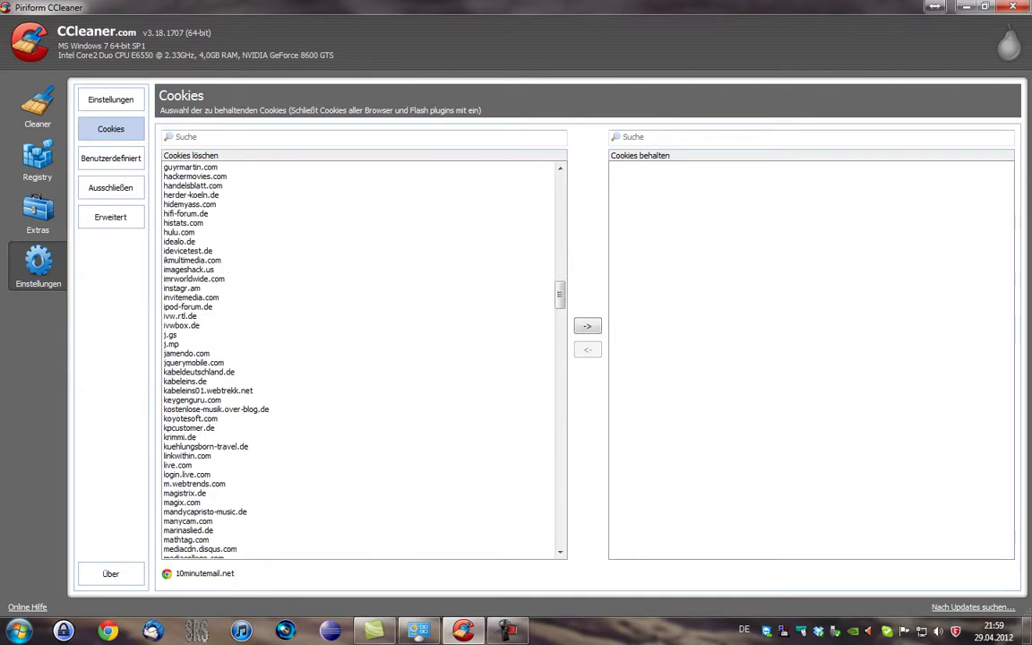
left_click(179, 437)
scroll(179, 438, "down", 10)
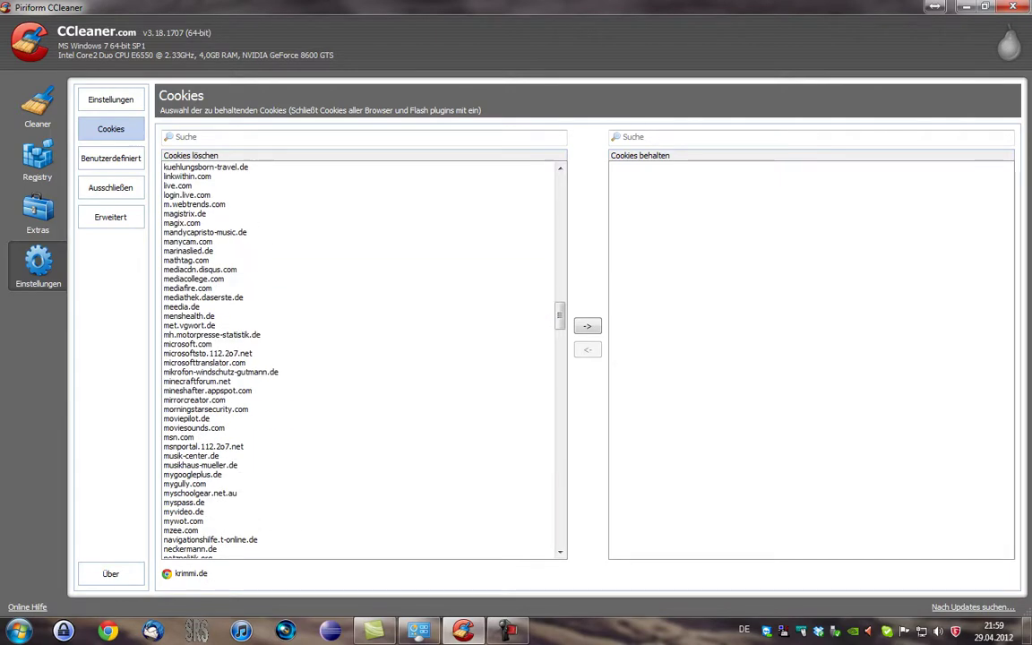
Step: Examine the settings for custom files and folders to clean and for exclusions, and revisit the drive wiper
left_click(110, 157)
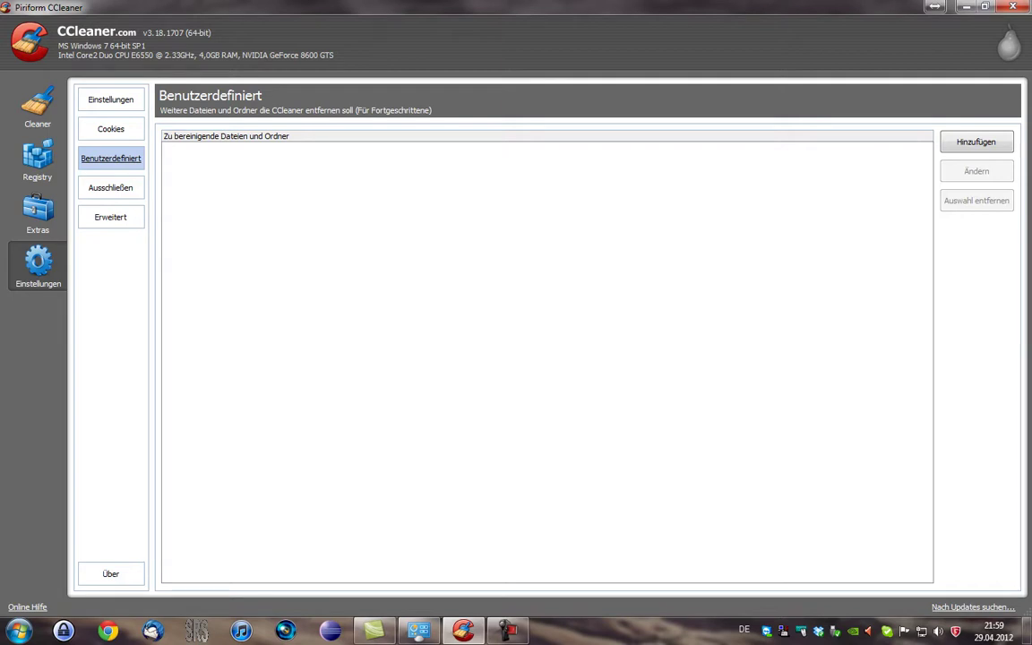
left_click(110, 187)
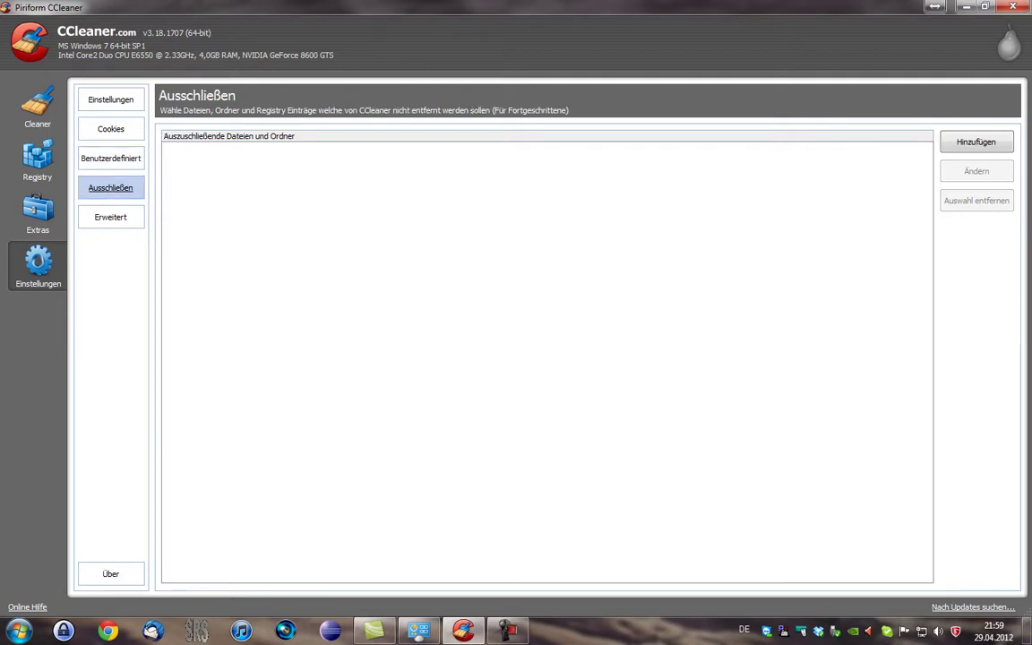
left_click(38, 108)
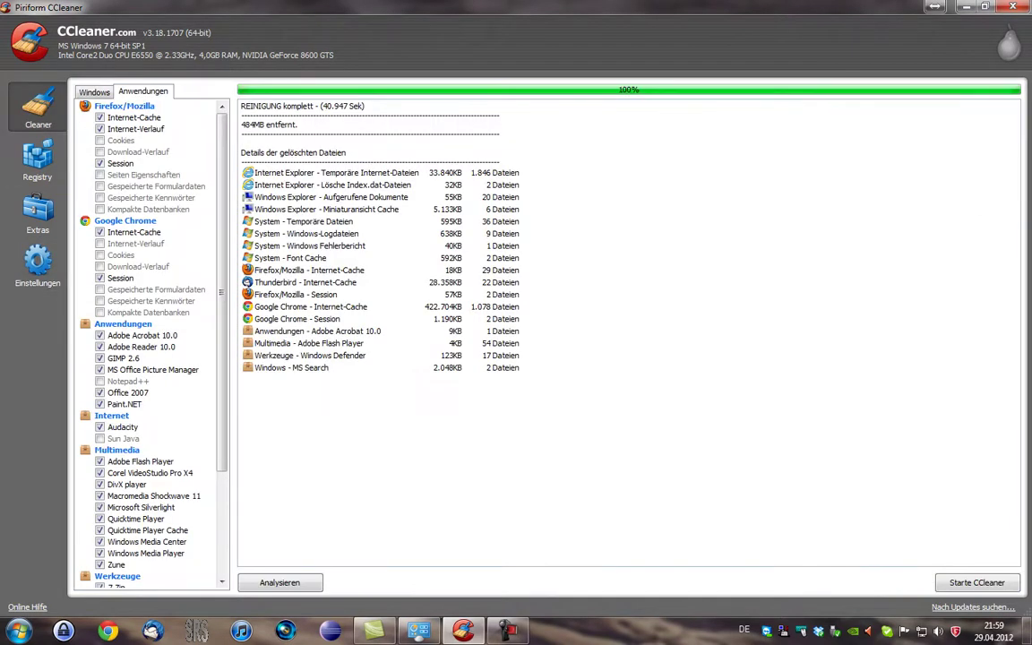
left_click(38, 215)
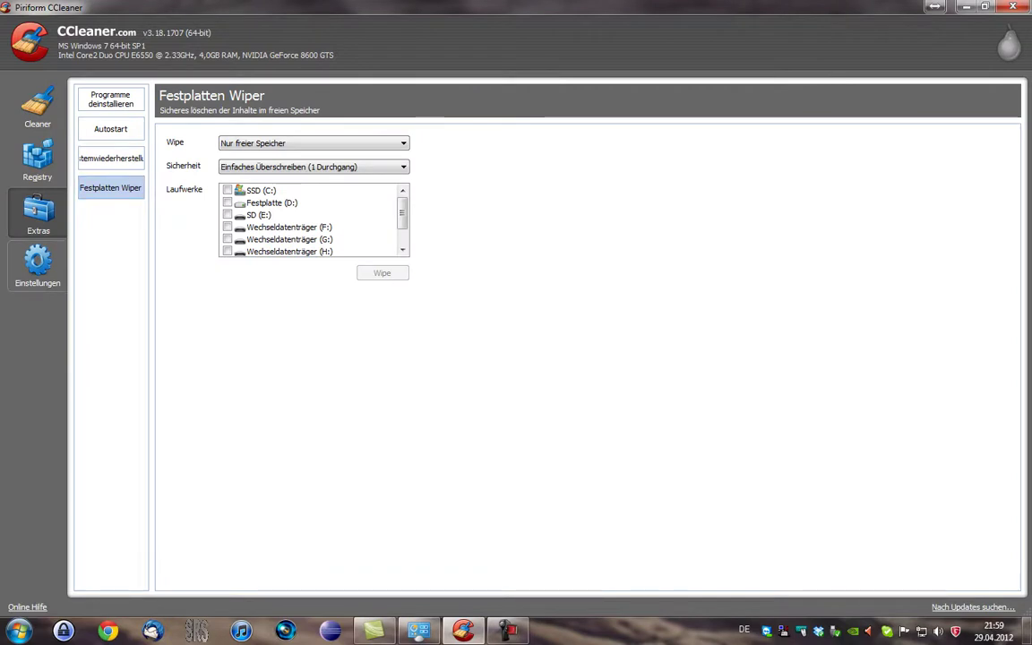
Step: Disable the advanced setting that deletes Windows Temp folder files only when they are older than 24 hours
left_click(38, 266)
left_click(111, 217)
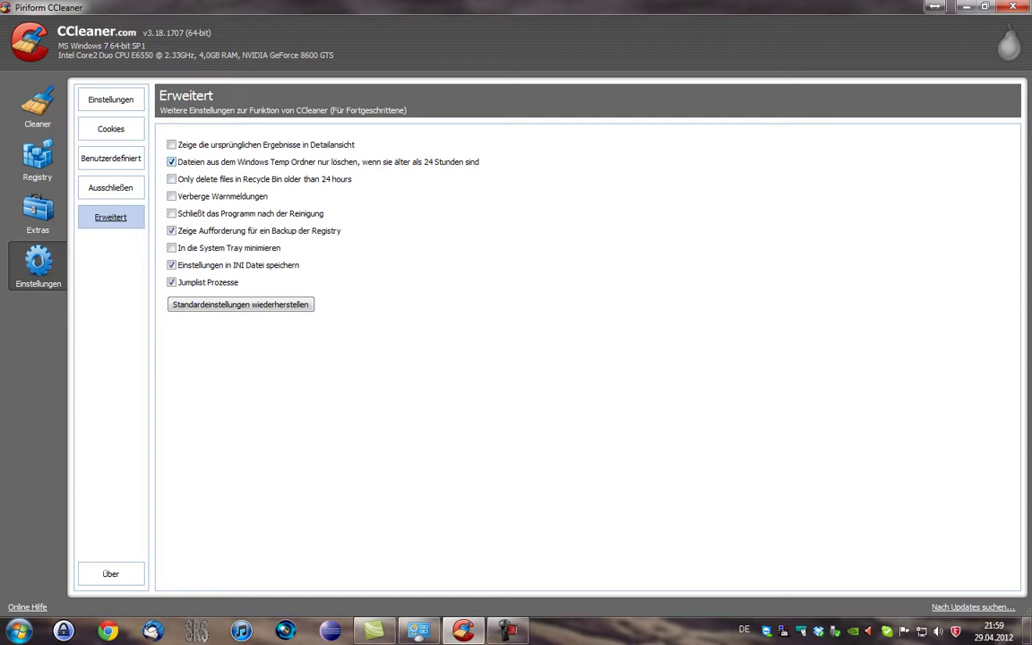
left_click(171, 161)
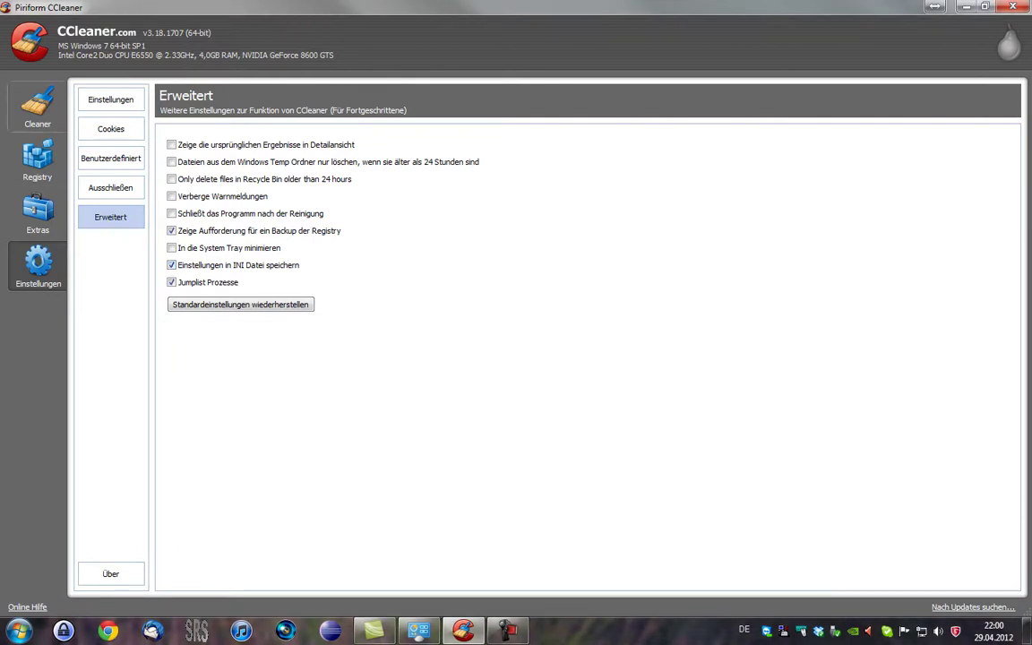
Step: Run the cleaner again with the Temp folder age restriction turned off
left_click(38, 105)
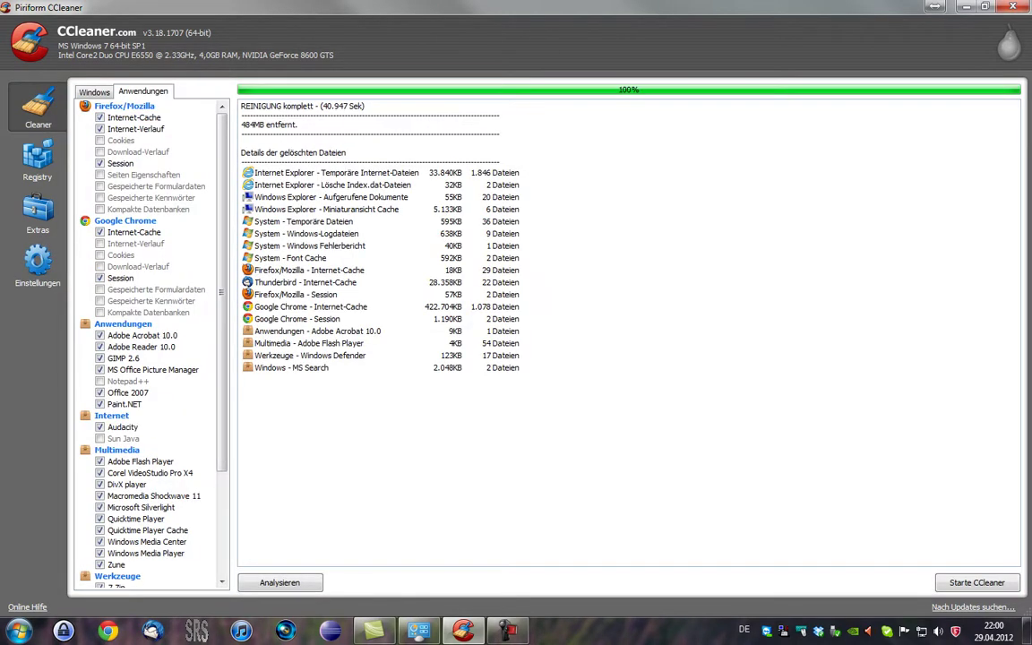
left_click(976, 582)
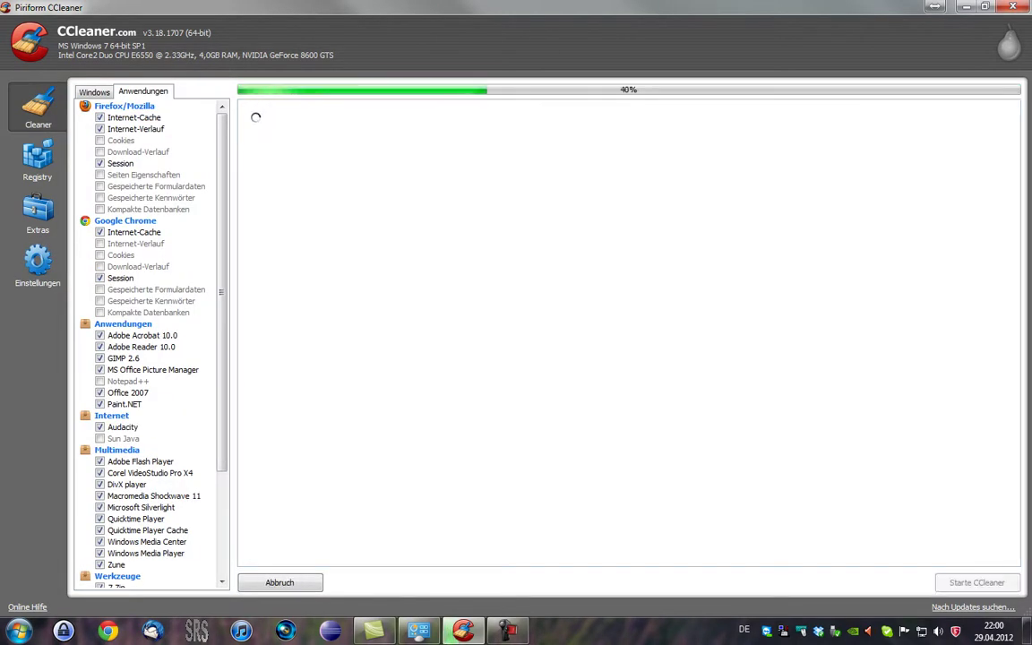